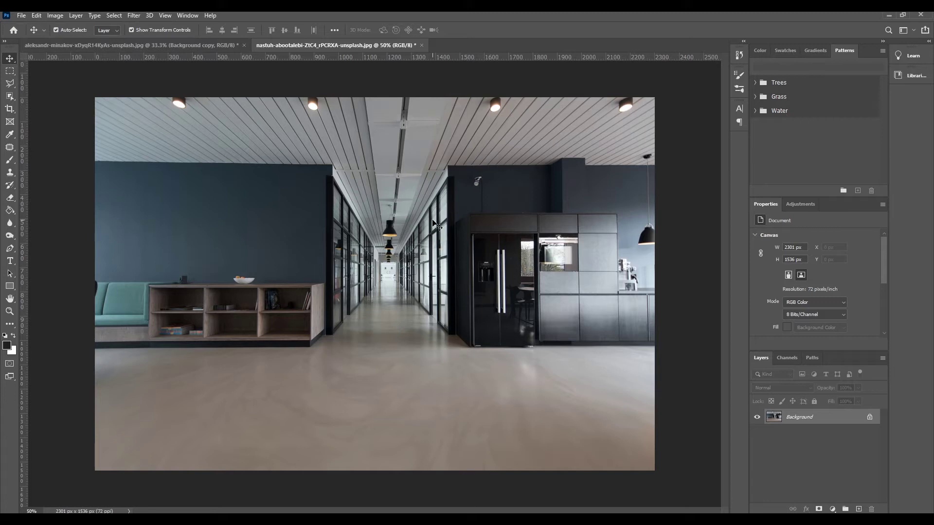
Step: Switch to the document with the woman cut out on a masked Background copy layer
left_click(112, 46)
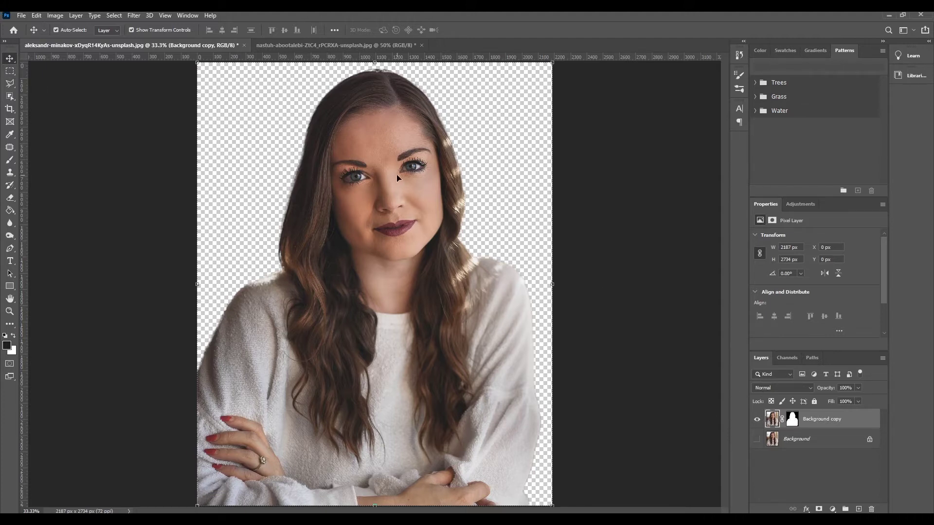
Step: Drag the cut-out woman into the corridor photo, scale her to 67.38%, and place her left
left_click_drag(398, 178, 342, 47)
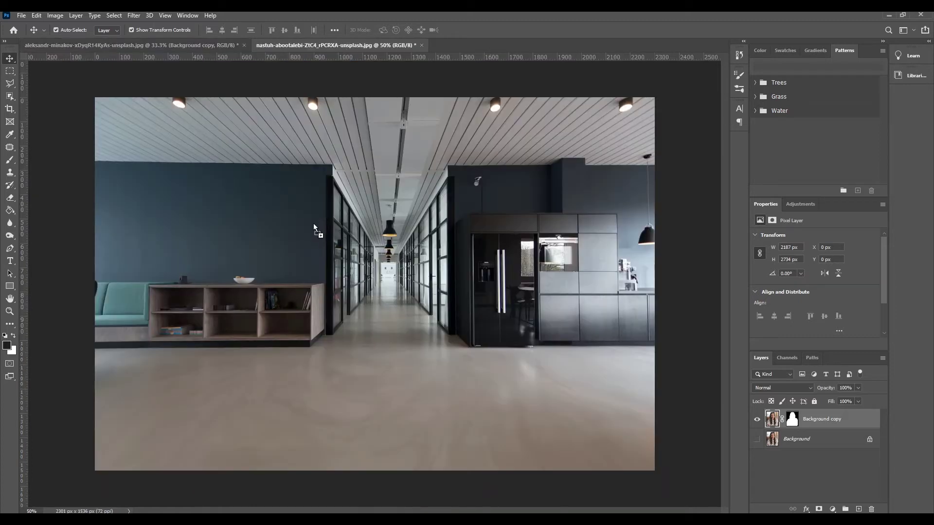
left_click_drag(314, 224, 368, 393)
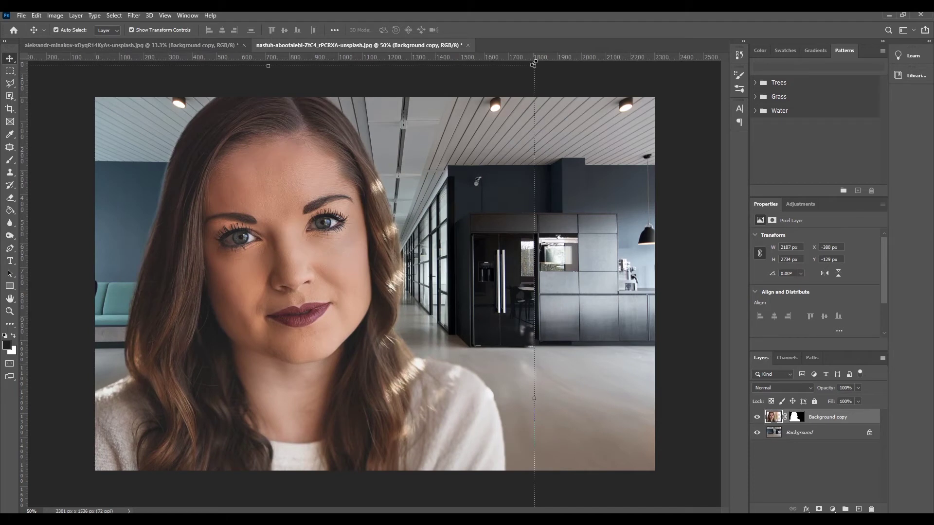
left_click_drag(533, 63, 392, 246)
left_click_drag(233, 344, 303, 189)
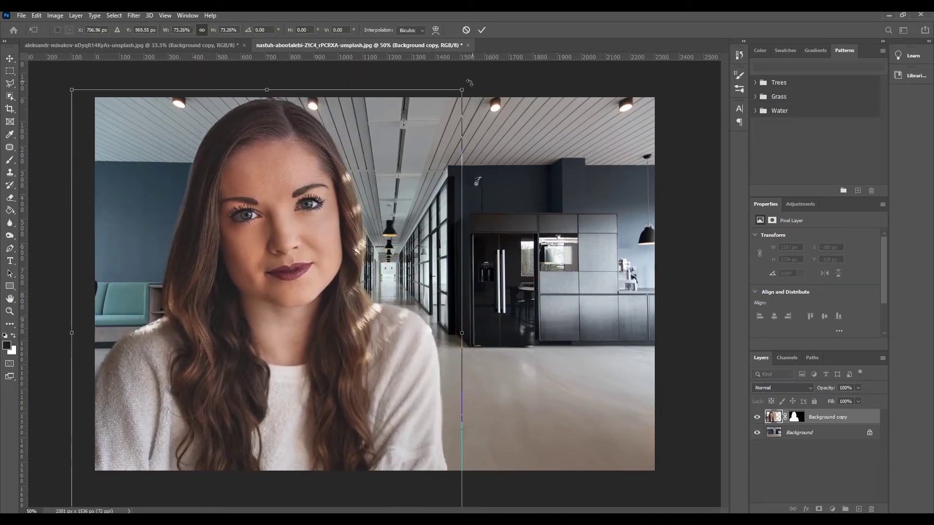
left_click_drag(463, 89, 431, 125)
left_click_drag(291, 235, 292, 224)
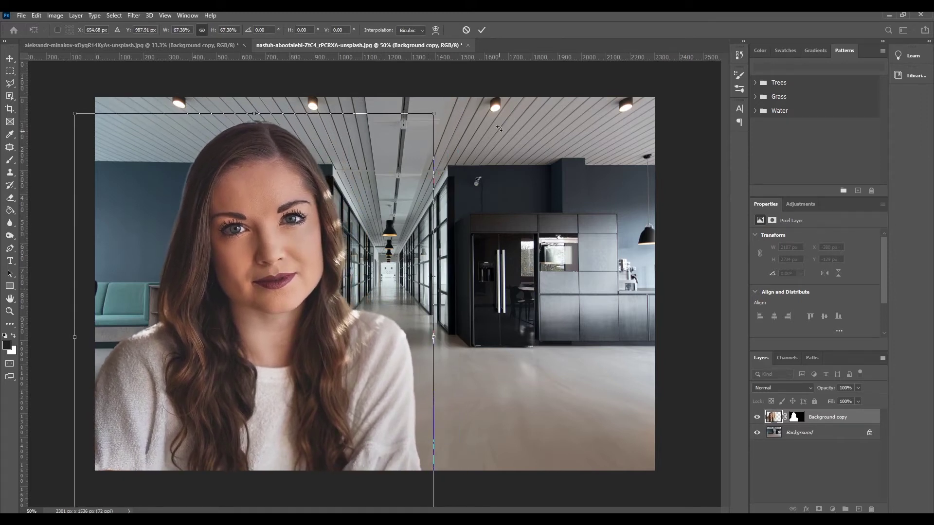
left_click(482, 30)
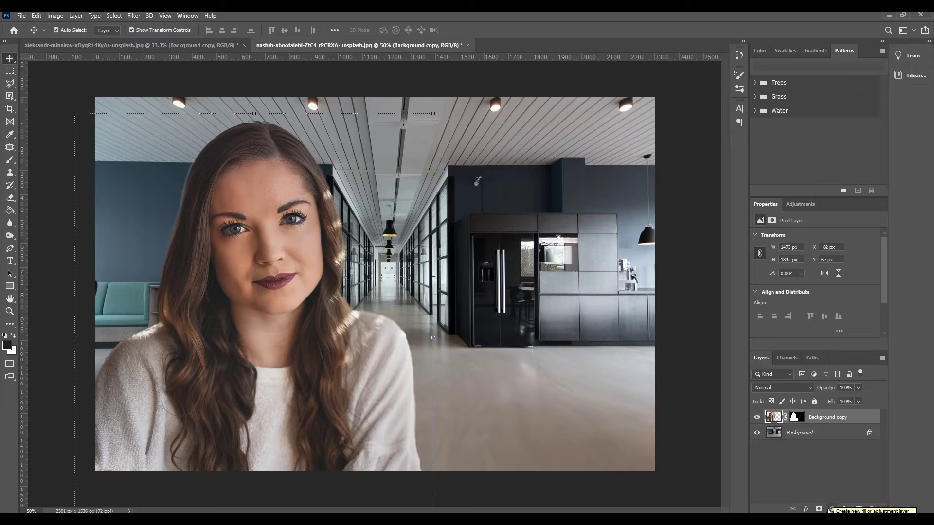
Step: Add a Black & White adjustment layer with Reds at 48 and Yellows at 46
left_click(833, 509)
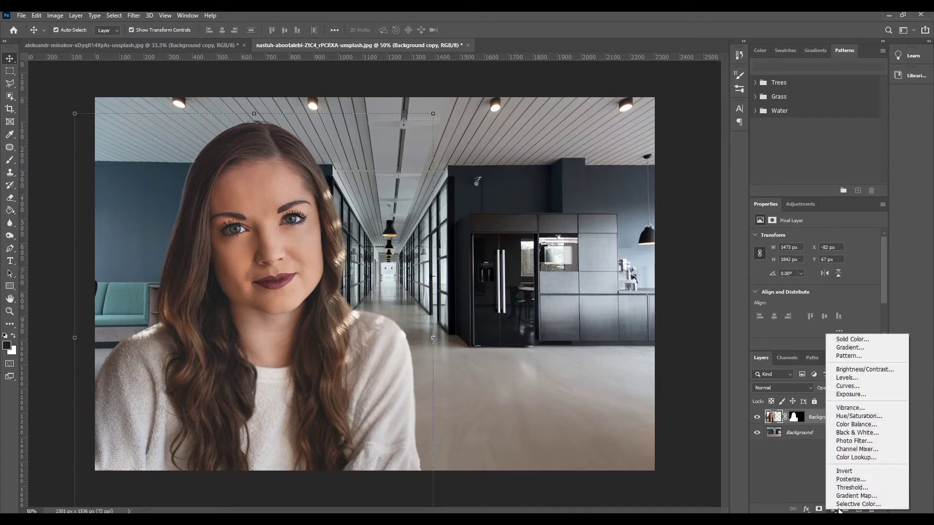
left_click(857, 435)
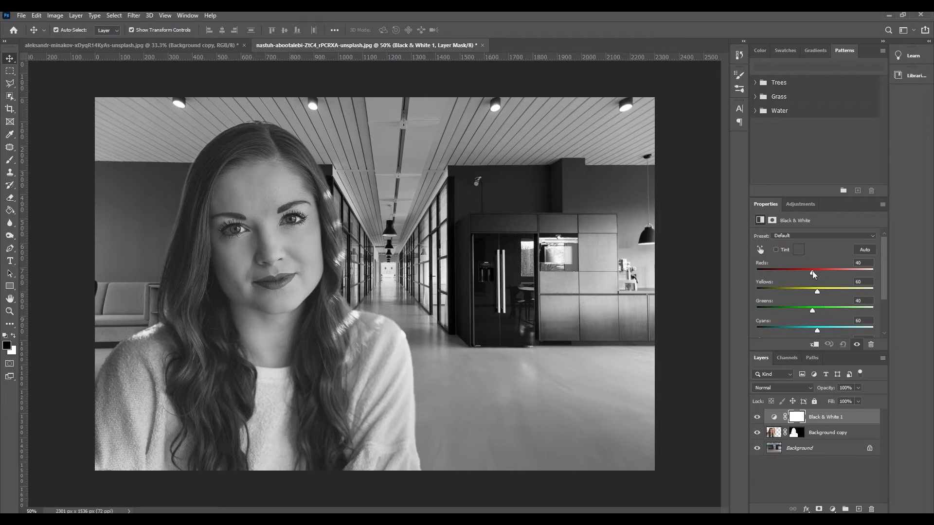
left_click_drag(812, 270, 822, 290)
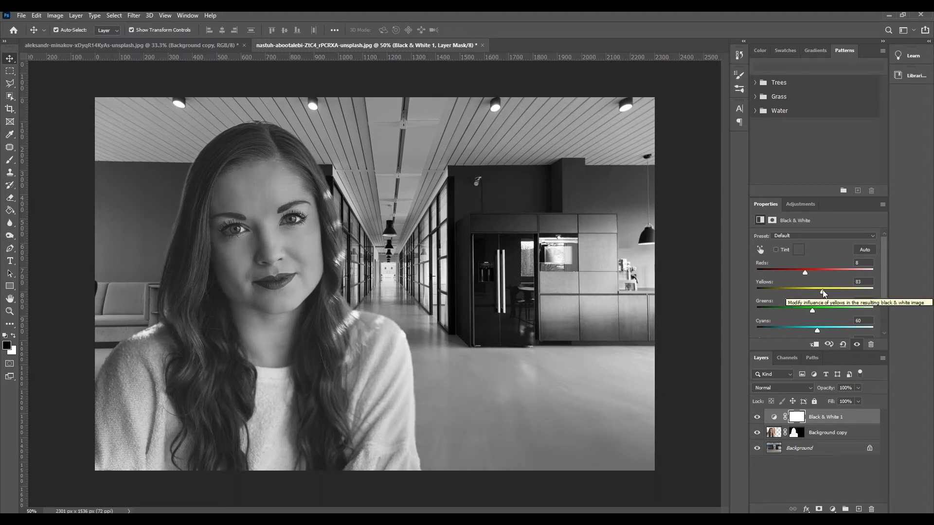
left_click_drag(821, 291, 815, 273)
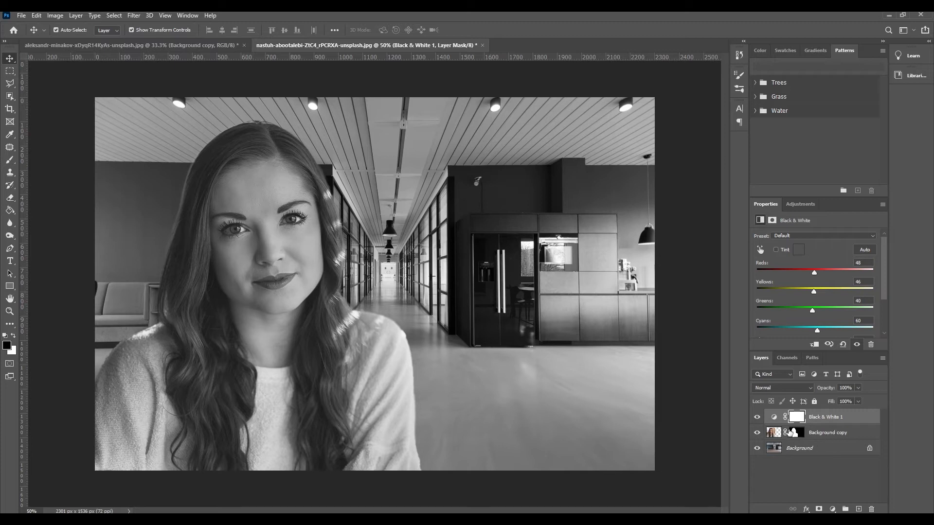
Step: Clip the Black & White 1 adjustment layer to the woman's layer
right_click(847, 420)
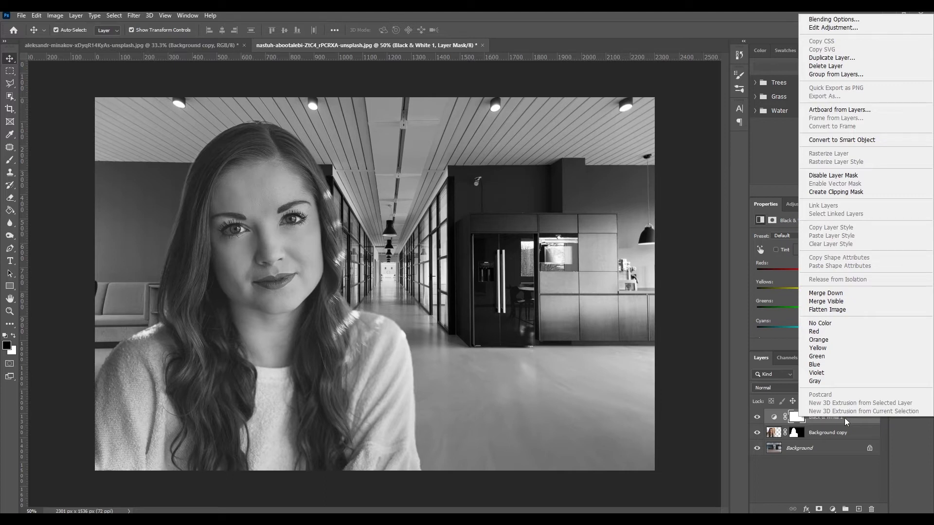
left_click(836, 192)
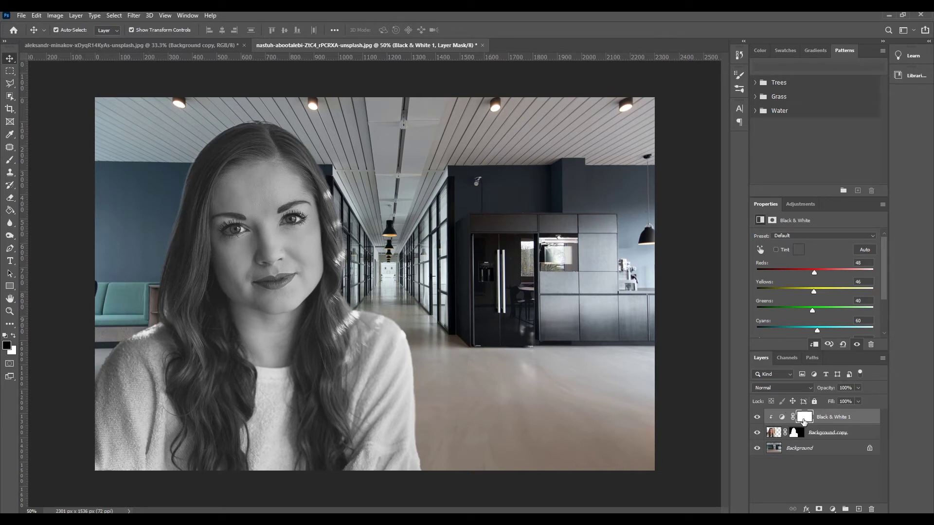
Step: Ready a black 45 px brush on the Black & White layer's mask
left_click(10, 159)
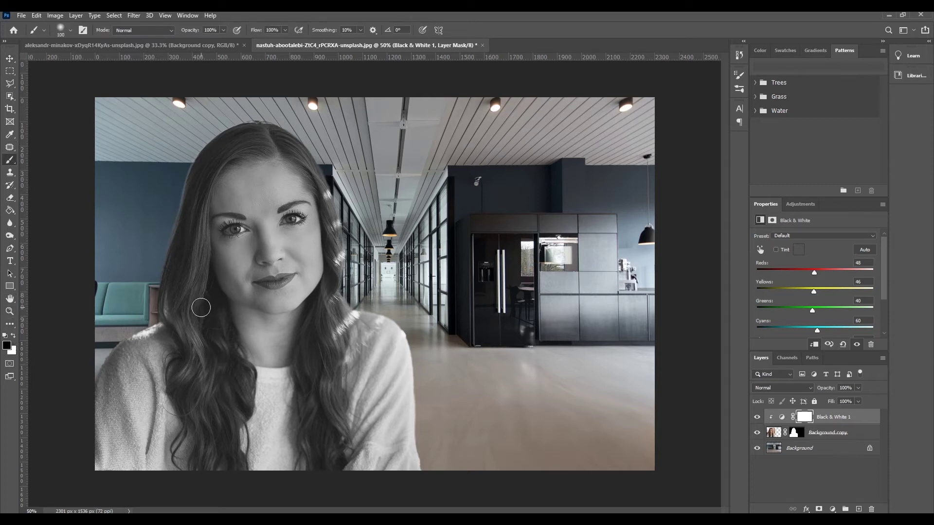
left_click(14, 339)
left_click(14, 339)
left_click(805, 416)
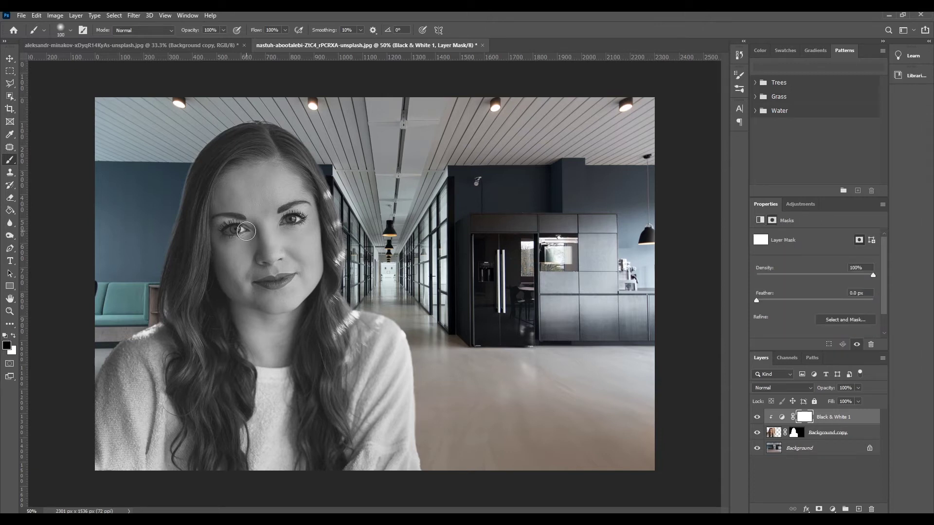
key("bracketleft")
key("bracketleft")
key("bracketleft")
key("bracketleft")
key("bracketleft")
key("bracketleft")
Step: Paint black on the mask over the lips to reveal their red, undoing a stray stroke near the eye
left_click_drag(247, 231, 234, 231)
left_click(14, 336)
mouse_move(250, 231)
left_mouse_down()
mouse_move(218, 237)
mouse_move(222, 225)
mouse_move(247, 227)
mouse_move(232, 231)
left_mouse_up()
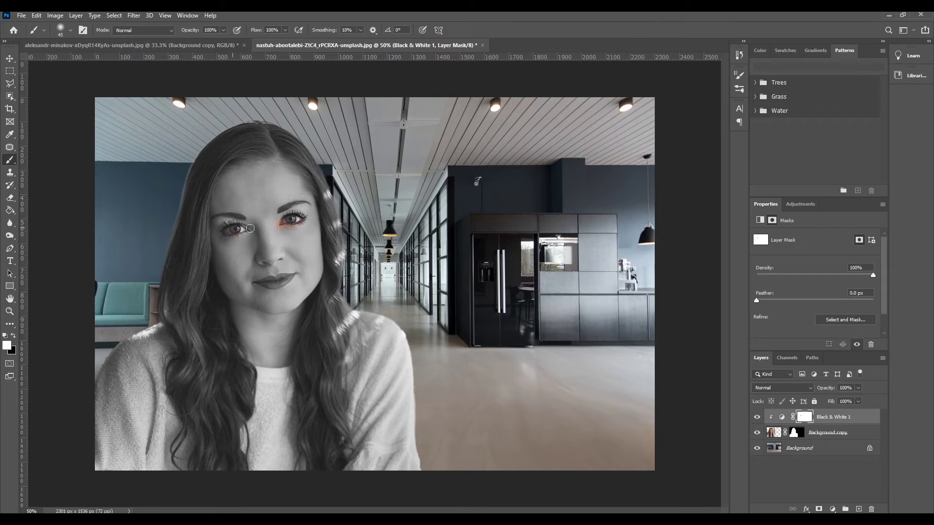
left_click(14, 336)
mouse_move(256, 282)
left_mouse_down()
mouse_move(290, 275)
mouse_move(261, 282)
mouse_move(289, 281)
mouse_move(275, 282)
left_mouse_up()
left_click(14, 337)
Step: Zoom to 300% on the lips and set a fully hard, smaller brush of about 25 px
key("ctrl+plus")
key("ctrl+plus")
key("ctrl+plus")
key("ctrl+plus")
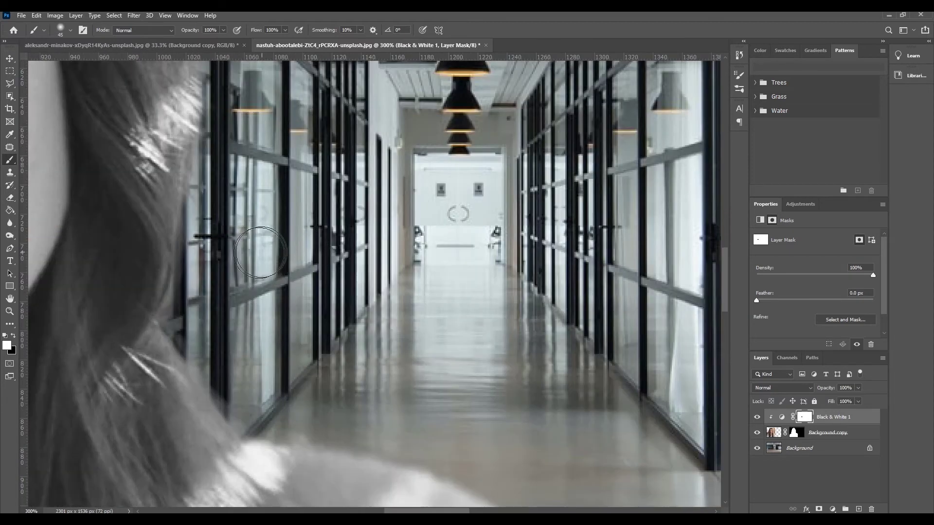
left_click_drag(253, 254, 677, 242)
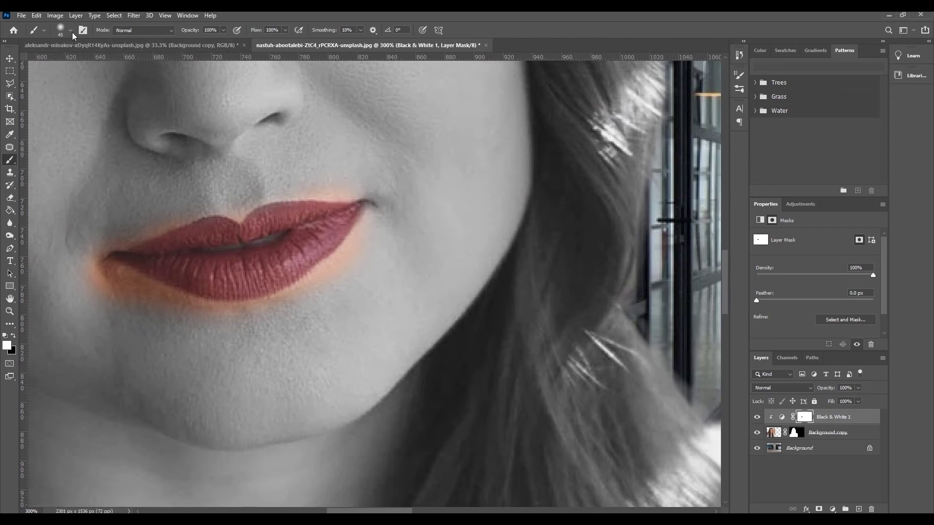
left_click(71, 31)
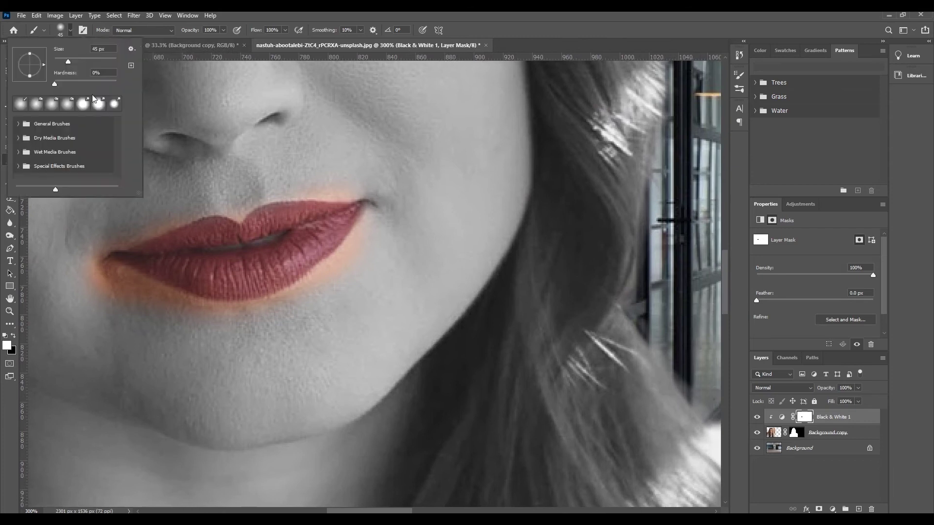
left_click_drag(64, 81, 116, 82)
key("Return")
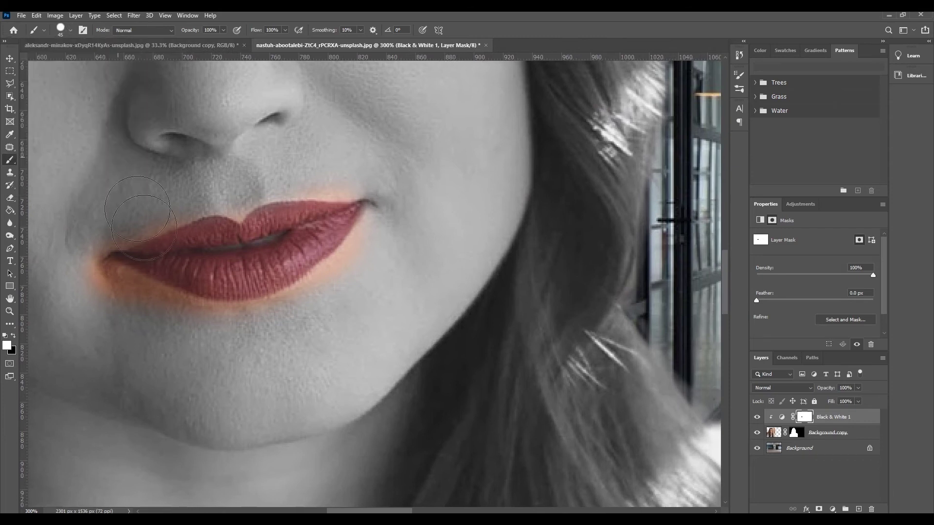
key("bracketleft")
key("bracketleft")
key("bracketleft")
Step: Paint white over the orange spill around the lips, then zoom back out to 50%
mouse_move(98, 279)
left_mouse_down()
mouse_move(115, 282)
mouse_move(87, 273)
mouse_move(105, 271)
mouse_move(128, 290)
mouse_move(122, 272)
left_mouse_up()
left_click(71, 30)
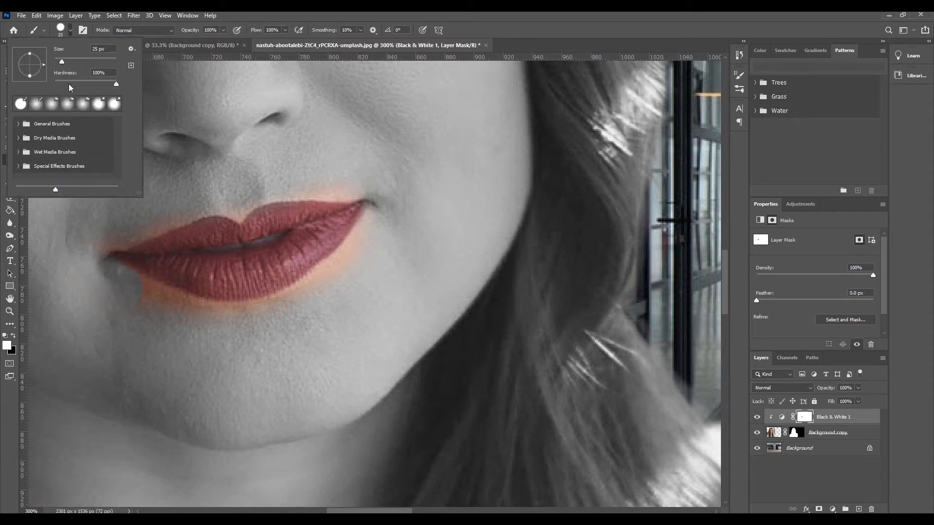
key("Return")
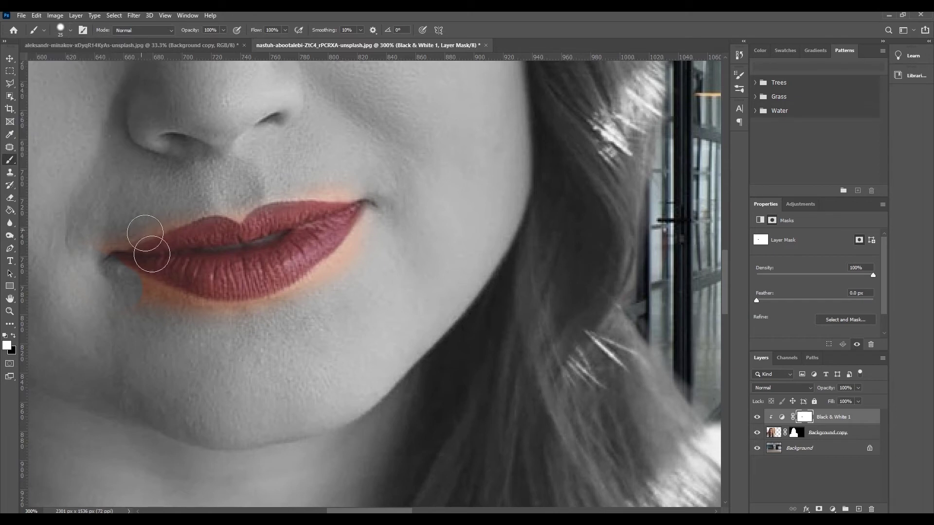
mouse_move(125, 282)
left_mouse_down()
mouse_move(189, 315)
mouse_move(120, 313)
mouse_move(60, 296)
mouse_move(177, 305)
mouse_move(216, 320)
mouse_move(285, 311)
mouse_move(314, 295)
mouse_move(251, 316)
mouse_move(192, 317)
mouse_move(238, 325)
mouse_move(300, 306)
mouse_move(347, 267)
mouse_move(388, 188)
mouse_move(372, 177)
mouse_move(264, 182)
mouse_move(233, 203)
mouse_move(210, 199)
mouse_move(99, 234)
mouse_move(162, 211)
mouse_move(170, 211)
mouse_move(83, 242)
left_mouse_up()
key("ctrl+1")
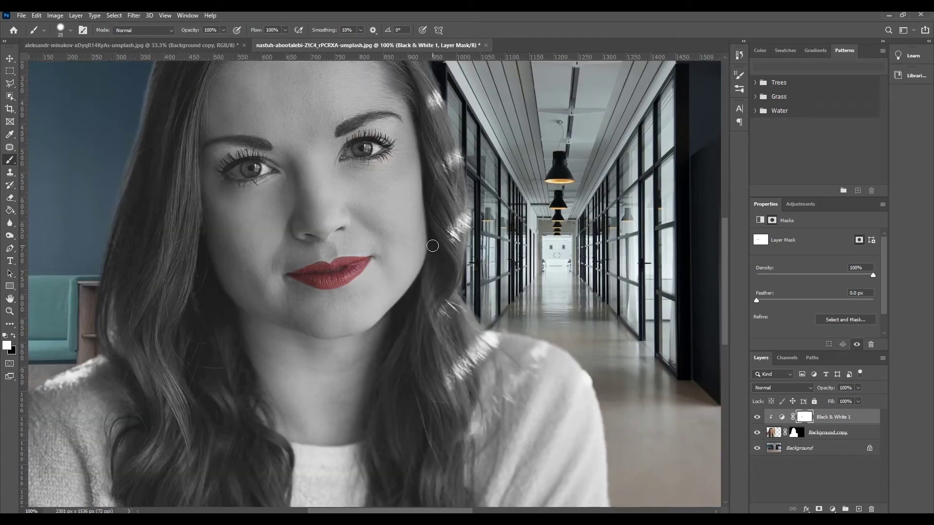
key("ctrl+minus")
key("ctrl+minus")
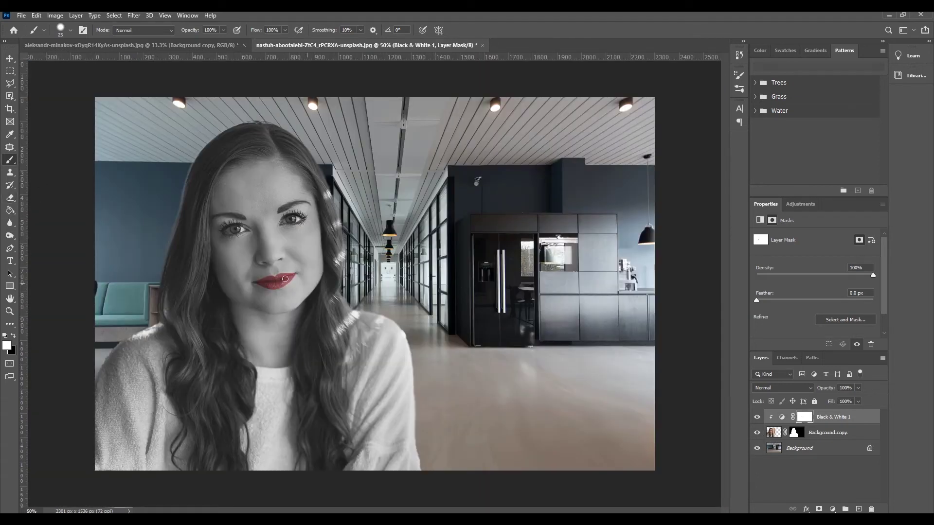
Step: Paint the lips back to grey with an 80 px brush, then delete the Black & White 1 layer
key("bracketright")
key("bracketright")
key("bracketright")
key("bracketright")
key("bracketright")
left_click_drag(297, 277, 264, 283)
left_click_drag(819, 423, 872, 509)
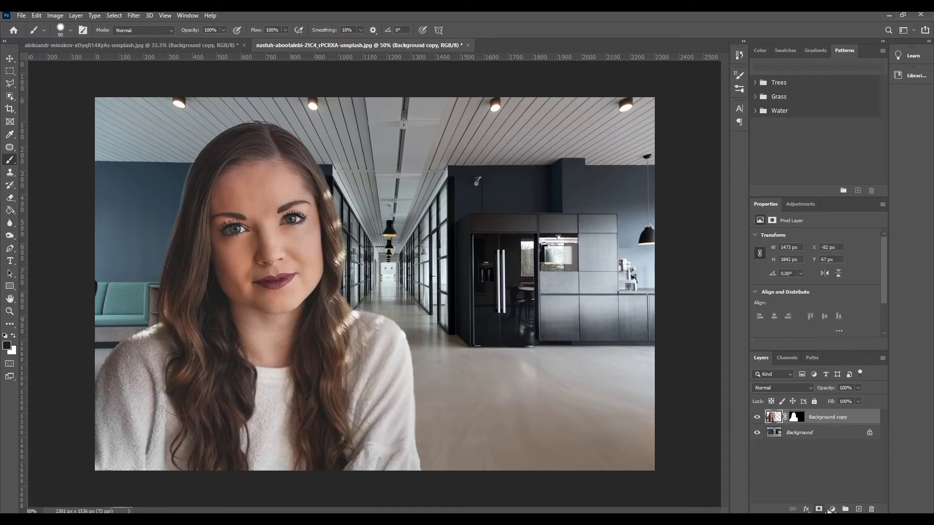
left_click(833, 509)
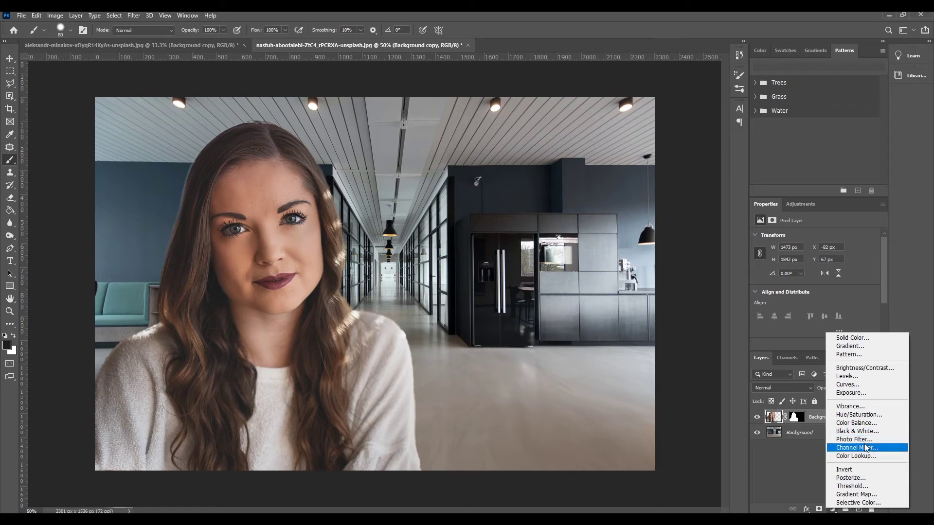
Step: Add a Hue/Saturation layer with Hue near -76 for teal-green walls, and load the woman's selection
left_click(860, 416)
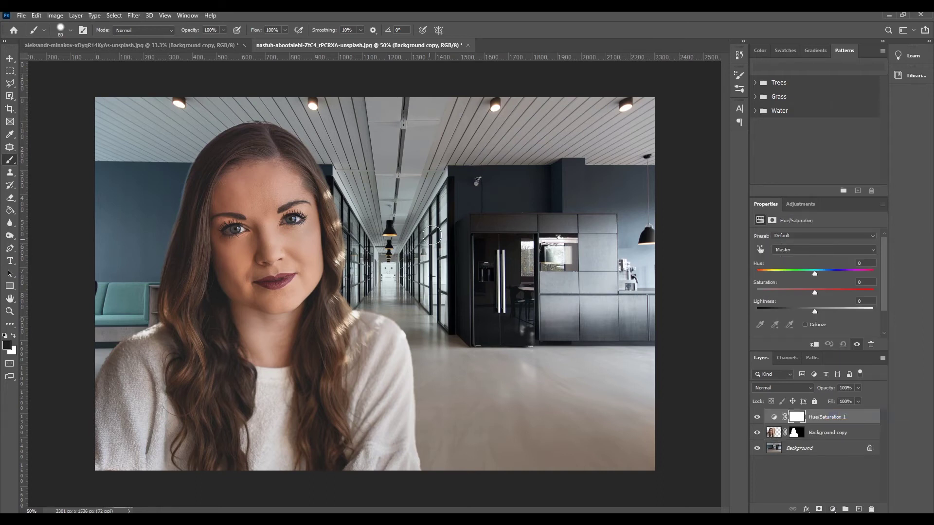
left_click_drag(818, 275, 813, 310)
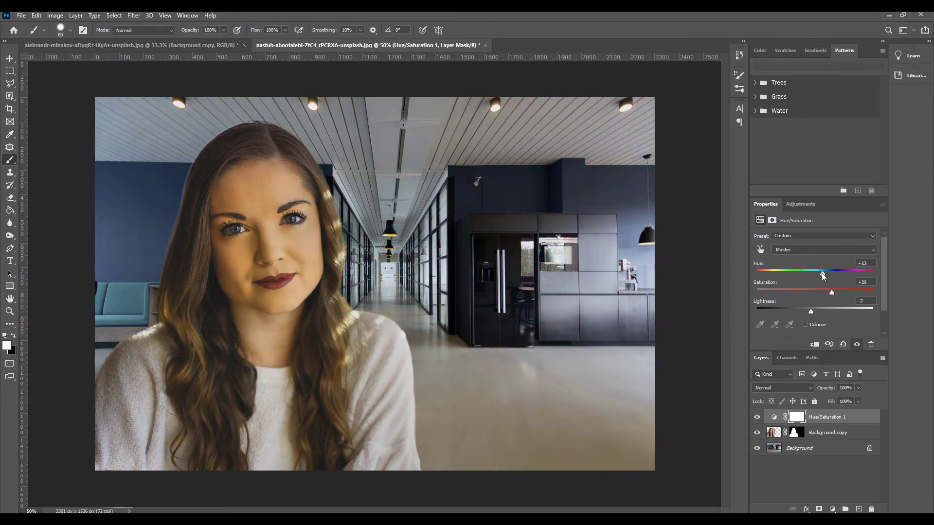
left_click_drag(821, 275, 776, 281)
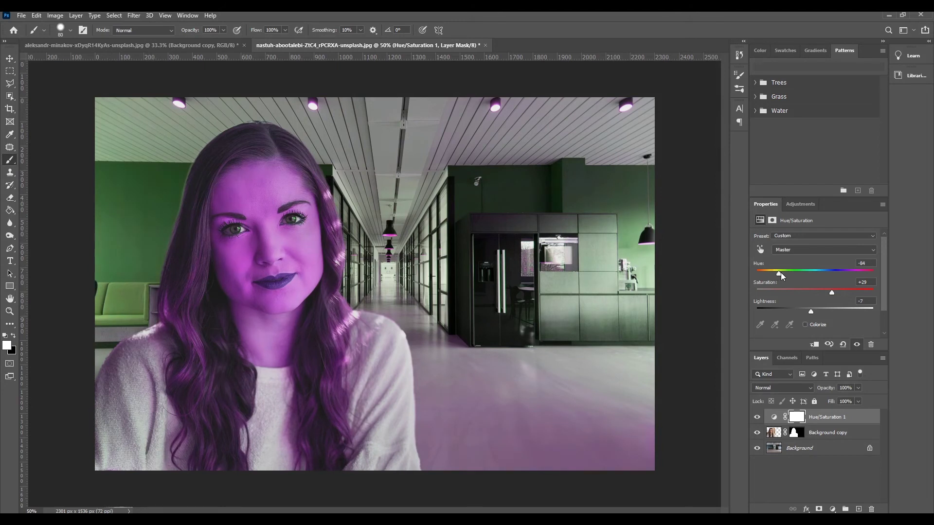
left_click_drag(777, 276, 782, 278)
left_click(797, 436, "ctrl")
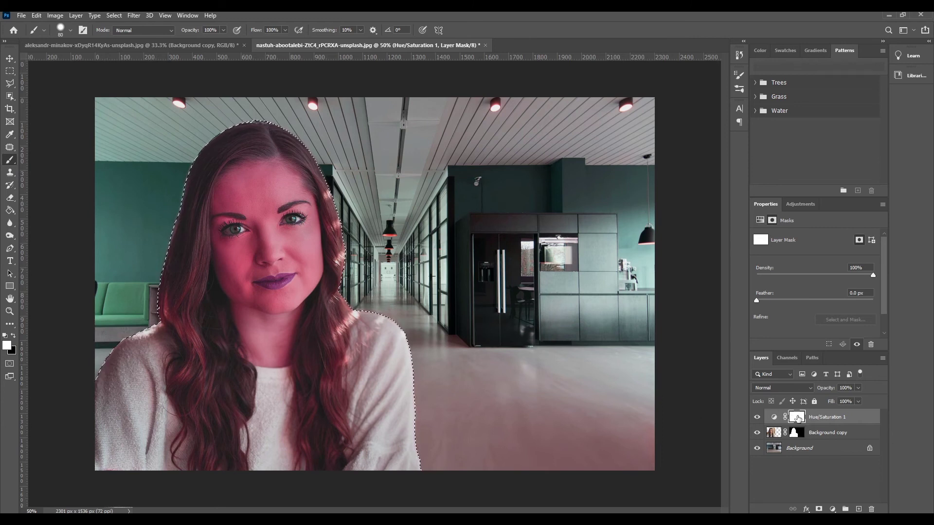
Step: Fill the woman's area of the Hue/Saturation mask with black using the Paint Bucket, then deselect
left_click(9, 210)
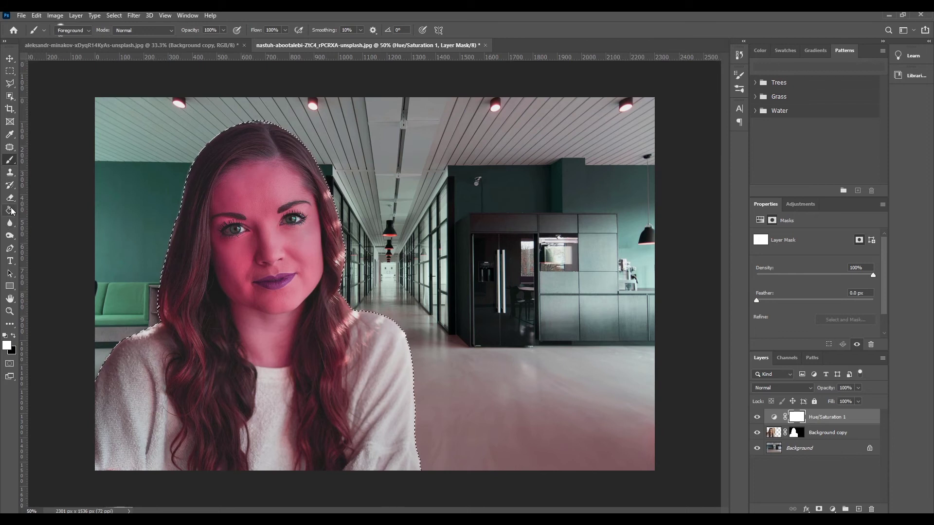
left_click(13, 335)
left_click(263, 226)
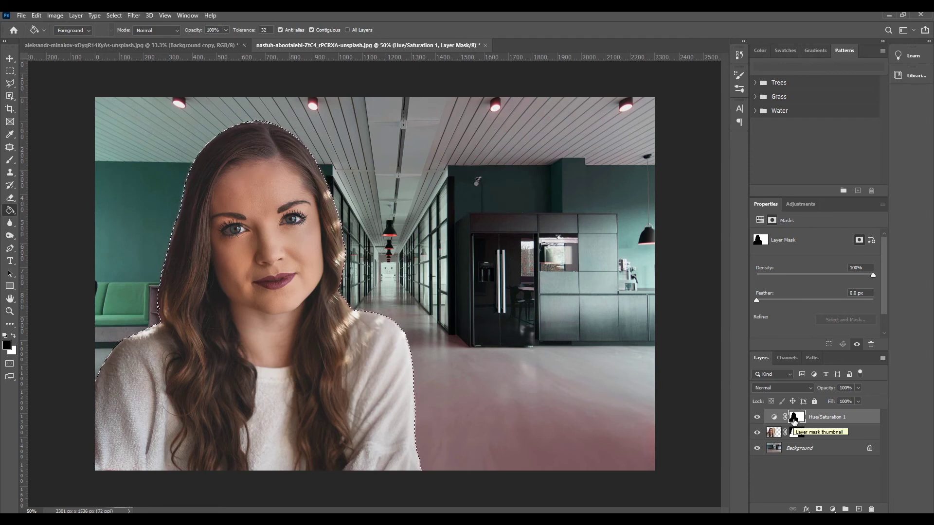
left_click(114, 15)
left_click(125, 36)
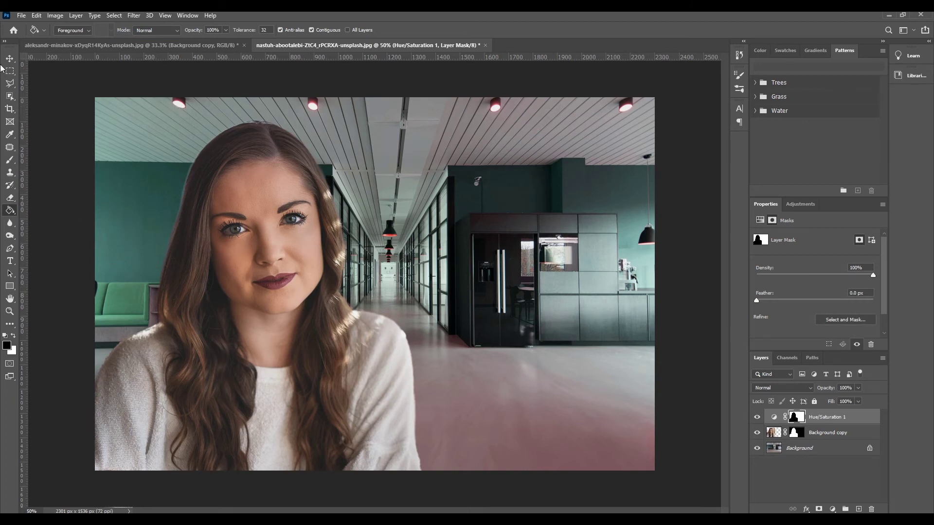
Step: Paint black on the Hue/Saturation mask over two ceiling lights and the hanging lamp
left_click(10, 160)
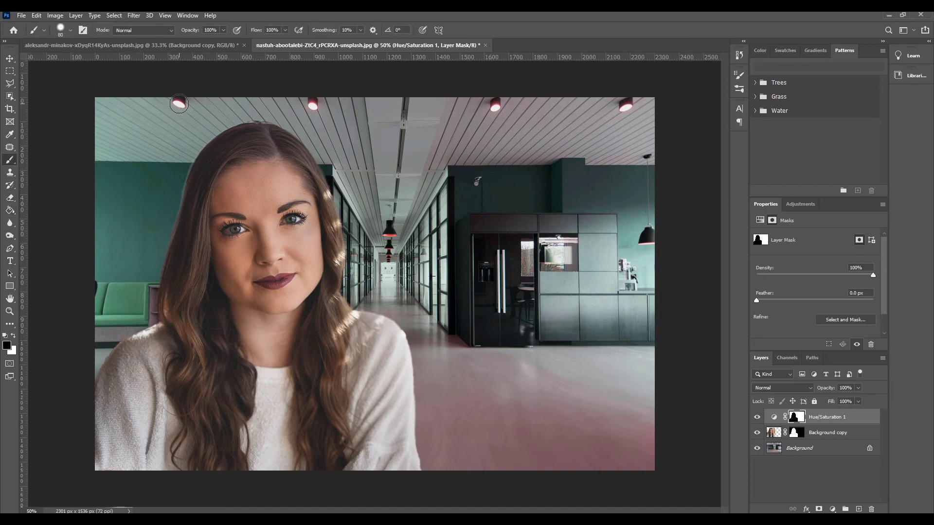
key("bracketleft")
key("bracketleft")
key("bracketleft")
left_click(496, 107)
left_click(627, 108)
left_click(389, 235)
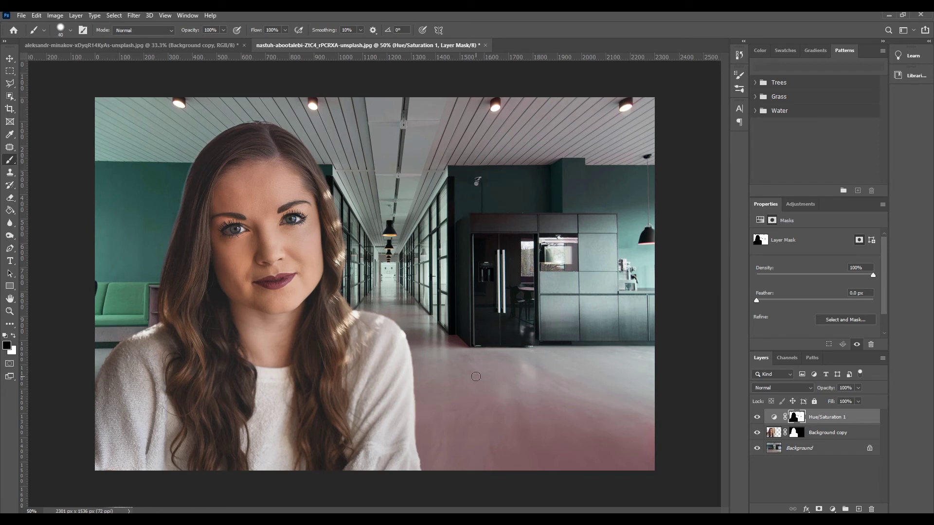
Step: Paint the floor out of the Hue/Saturation mask with a larger brush
key("bracketright")
key("bracketright")
key("bracketright")
mouse_move(459, 398)
left_mouse_down()
mouse_move(567, 409)
mouse_move(567, 428)
mouse_move(608, 430)
left_mouse_up()
key("bracketright")
key("bracketright")
key("bracketright")
key("bracketright")
key("bracketright")
key("bracketright")
key("bracketright")
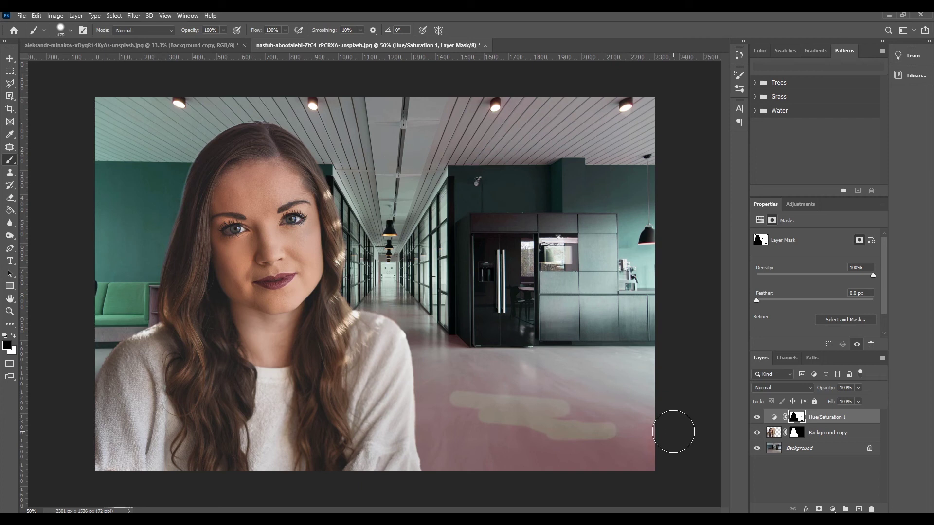
mouse_move(455, 378)
left_mouse_down()
mouse_move(606, 364)
mouse_move(649, 370)
mouse_move(449, 402)
mouse_move(428, 349)
mouse_move(433, 364)
mouse_move(386, 294)
mouse_move(394, 325)
mouse_move(436, 349)
mouse_move(451, 386)
mouse_move(448, 363)
mouse_move(441, 453)
mouse_move(430, 414)
mouse_move(517, 497)
mouse_move(462, 454)
mouse_move(619, 433)
mouse_move(630, 418)
mouse_move(665, 422)
mouse_move(428, 389)
left_mouse_up()
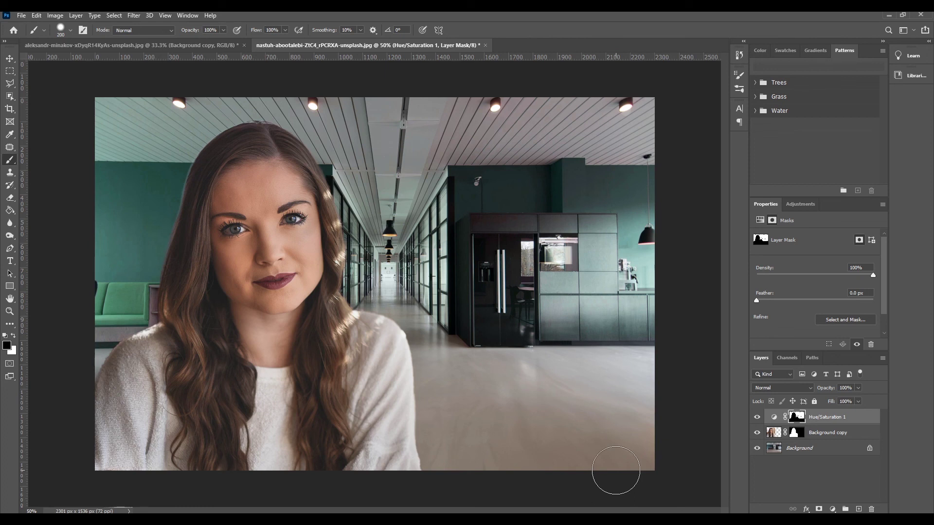
Step: Add a Curves 1 adjustment layer and drag its points into a contrast-boosting S-curve
left_click(833, 509)
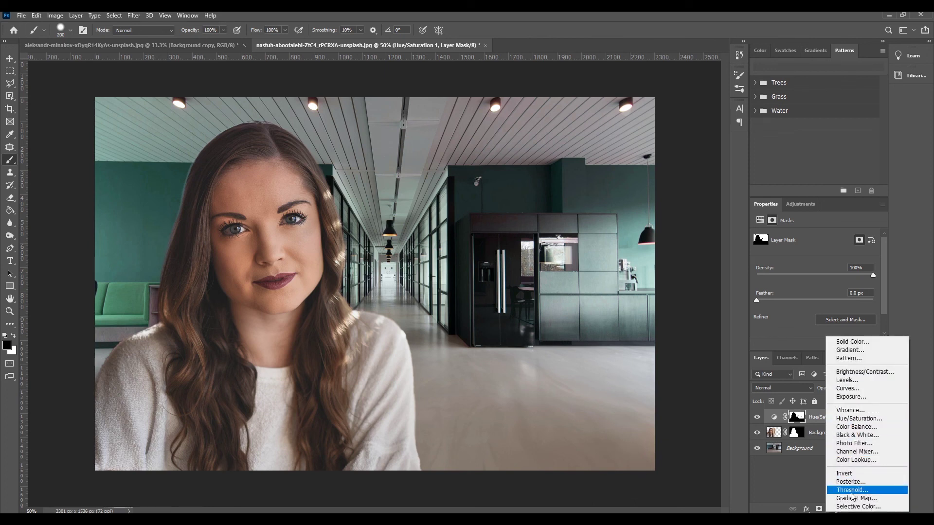
left_click(848, 388)
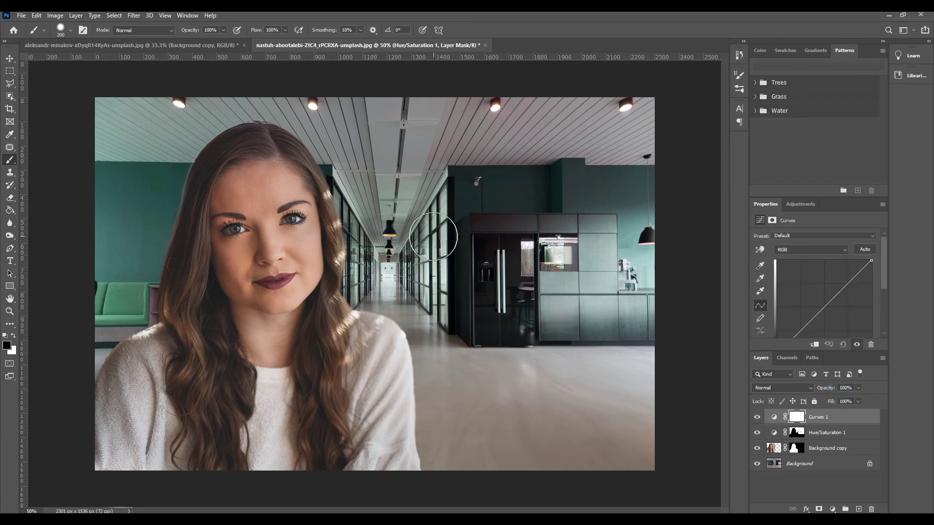
mouse_move(806, 325)
left_mouse_down()
mouse_move(802, 294)
mouse_move(802, 323)
left_mouse_up()
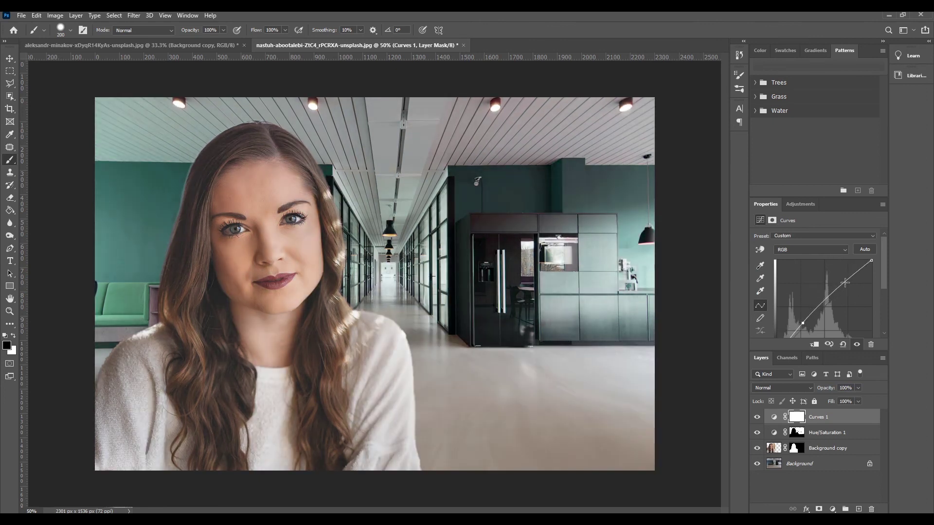
left_click_drag(845, 279, 841, 278)
mouse_move(803, 323)
left_mouse_down()
mouse_move(813, 332)
mouse_move(809, 324)
left_mouse_up()
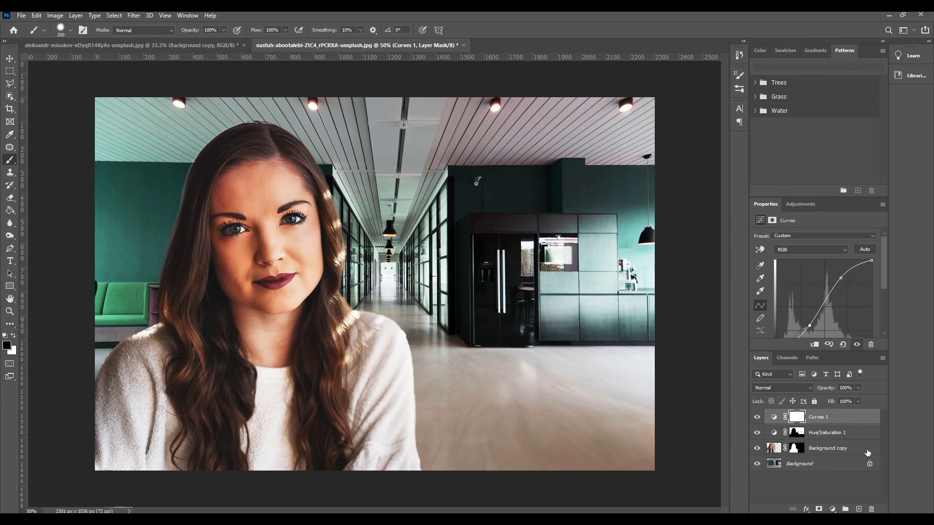
Step: Paint a full-strength stroke over the face on the Curves 1 mask, then undo it
left_click(797, 418)
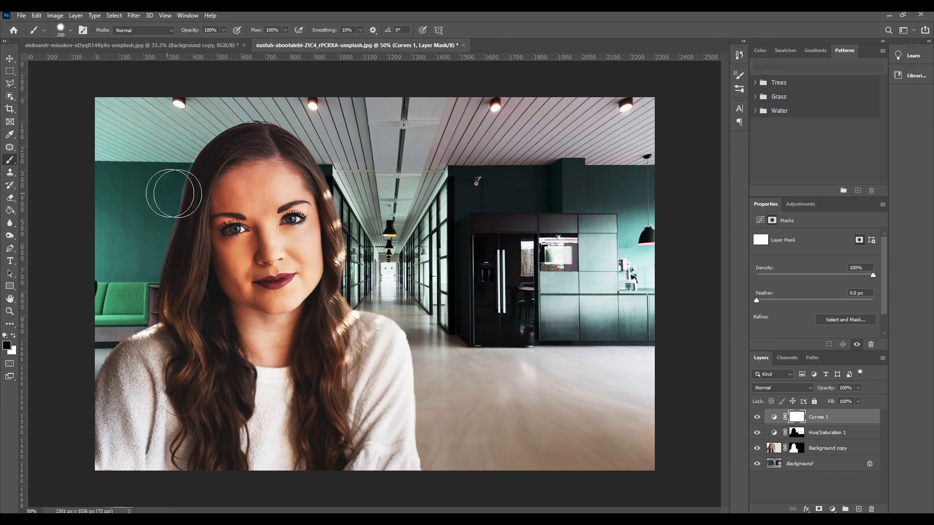
mouse_move(260, 163)
left_mouse_down()
mouse_move(233, 221)
mouse_move(230, 277)
mouse_move(233, 225)
mouse_move(292, 184)
mouse_move(285, 254)
mouse_move(222, 252)
mouse_move(306, 216)
mouse_move(308, 307)
mouse_move(254, 343)
mouse_move(231, 291)
mouse_move(265, 369)
mouse_move(319, 337)
mouse_move(306, 321)
left_mouse_up()
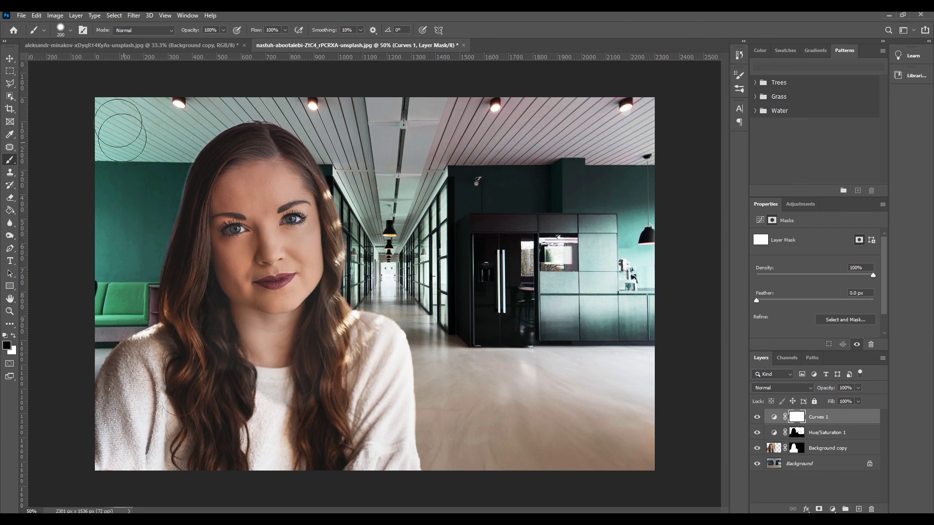
left_click(55, 17)
left_click(55, 17)
left_click(56, 17)
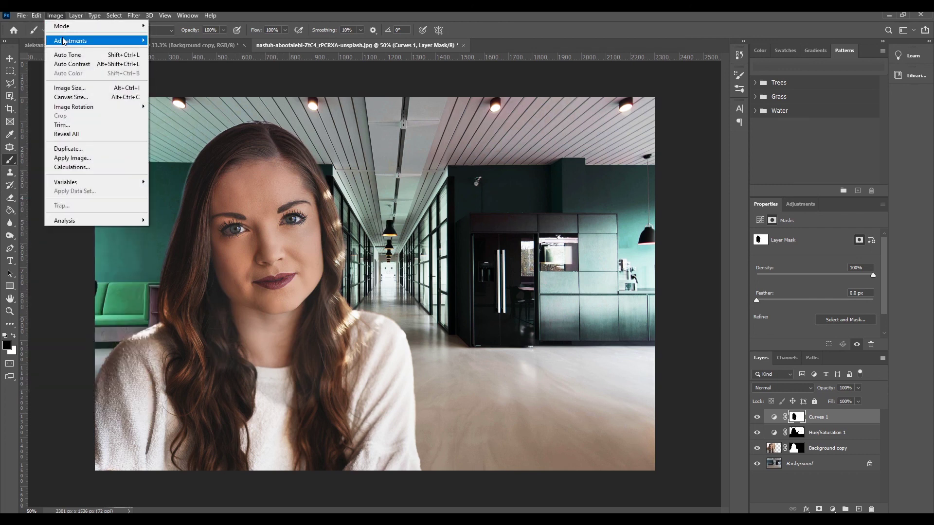
mouse_move(65, 42)
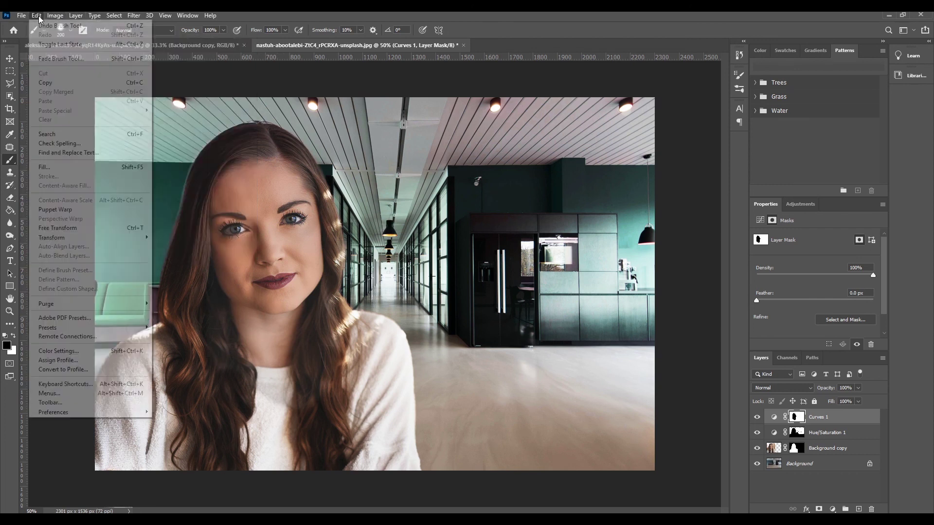
left_click(49, 27)
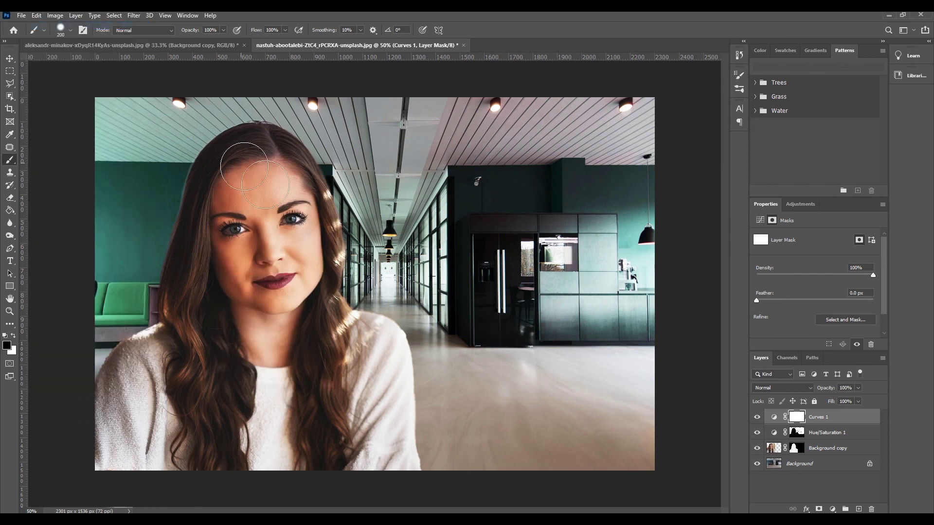
Step: At 23% brush opacity, lightly paint black over the left cheek and from eyebrow to neck
left_click(223, 31)
mouse_move(269, 227)
left_mouse_down()
mouse_move(237, 277)
mouse_move(278, 186)
mouse_move(222, 283)
mouse_move(279, 172)
mouse_move(224, 271)
mouse_move(283, 205)
mouse_move(234, 277)
left_mouse_up()
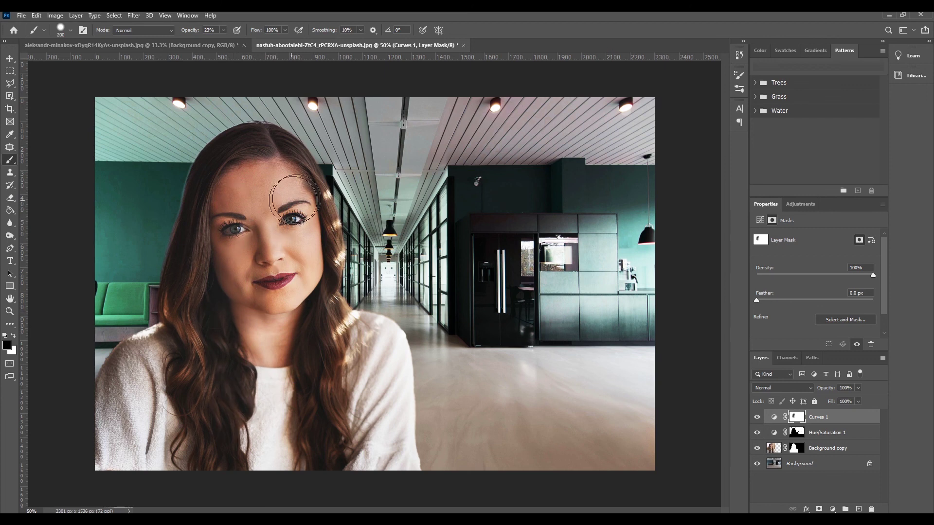
mouse_move(297, 197)
left_mouse_down()
mouse_move(254, 202)
mouse_move(255, 186)
mouse_move(214, 313)
mouse_move(267, 361)
left_mouse_up()
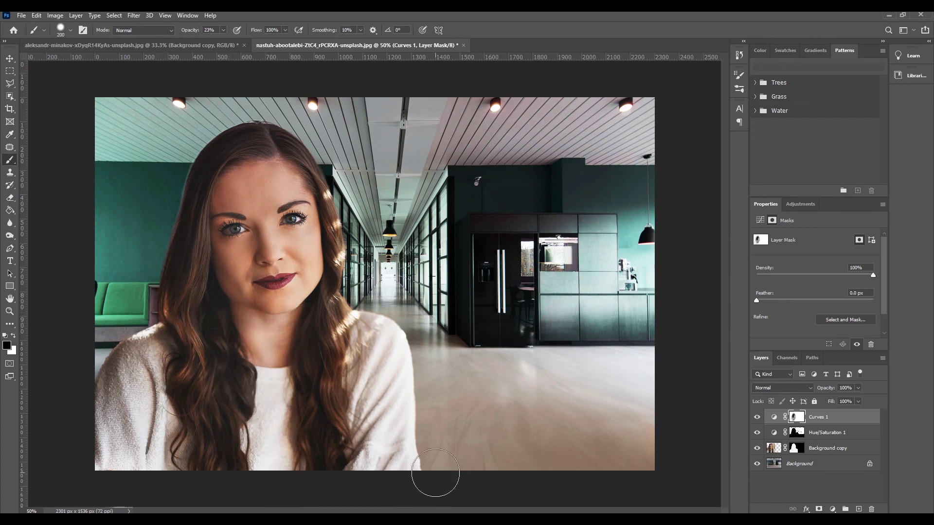